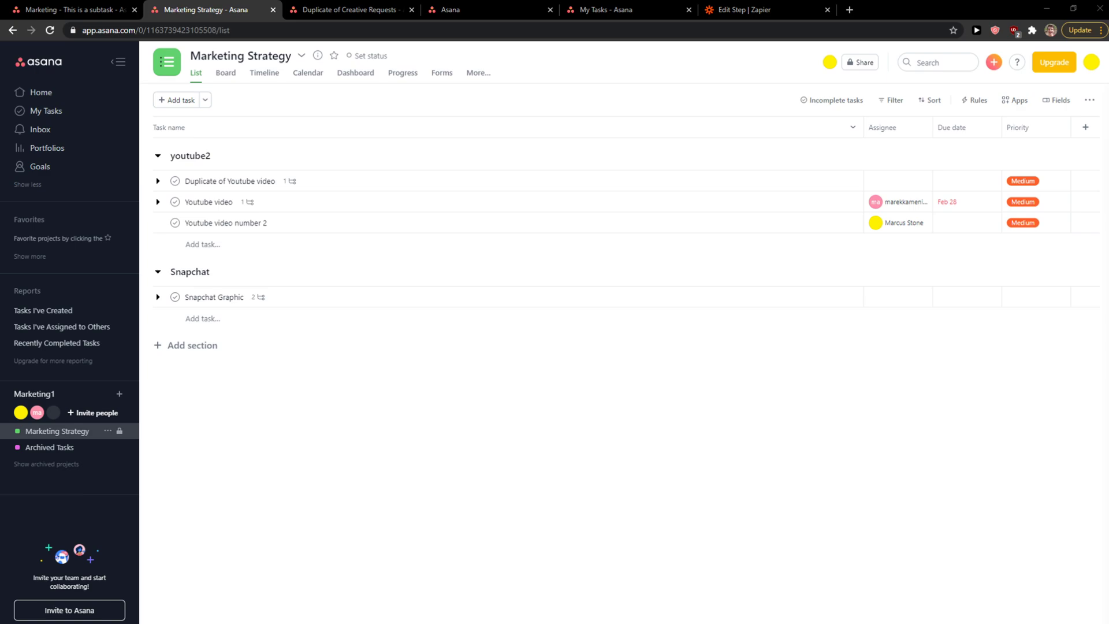
Reveal archived projects in the sidebar, then return to the Marketing Strategy project.
click(839, 68)
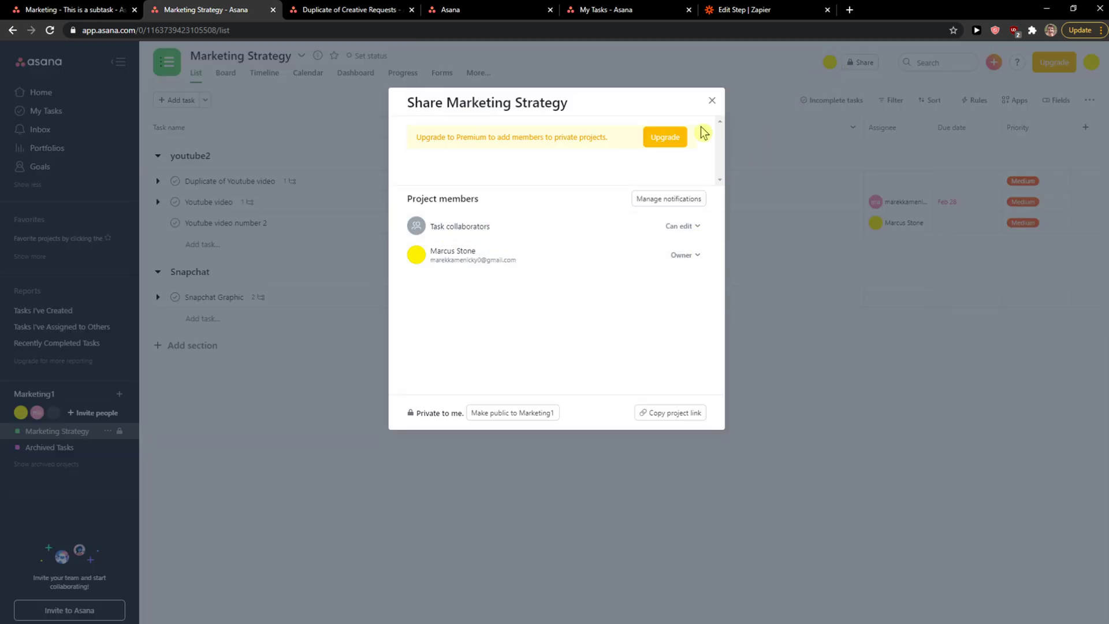
click(712, 100)
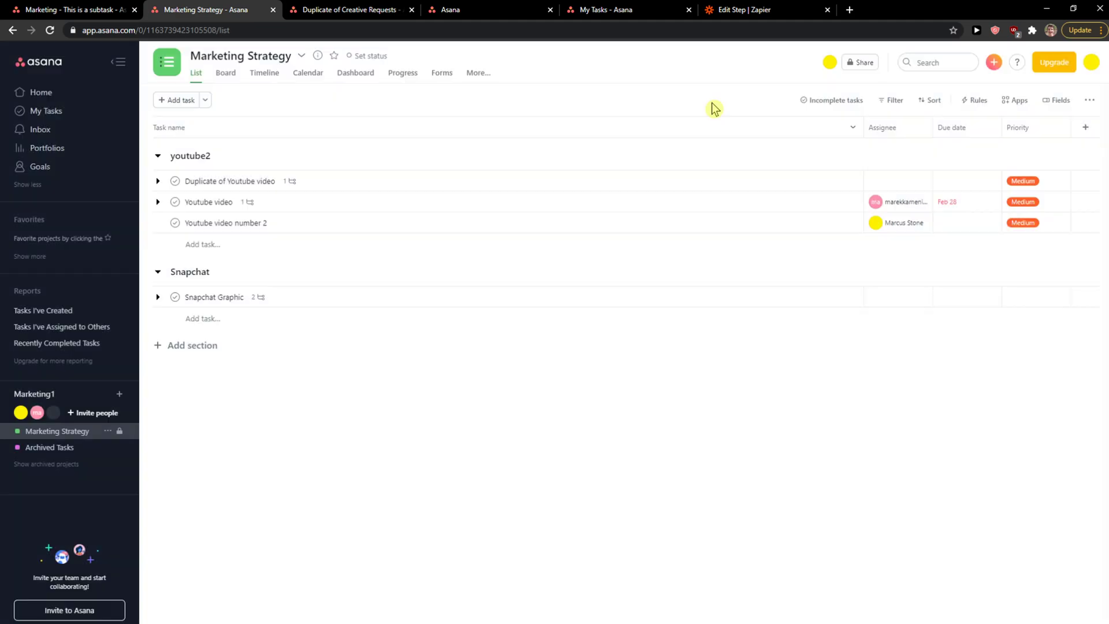
click(52, 464)
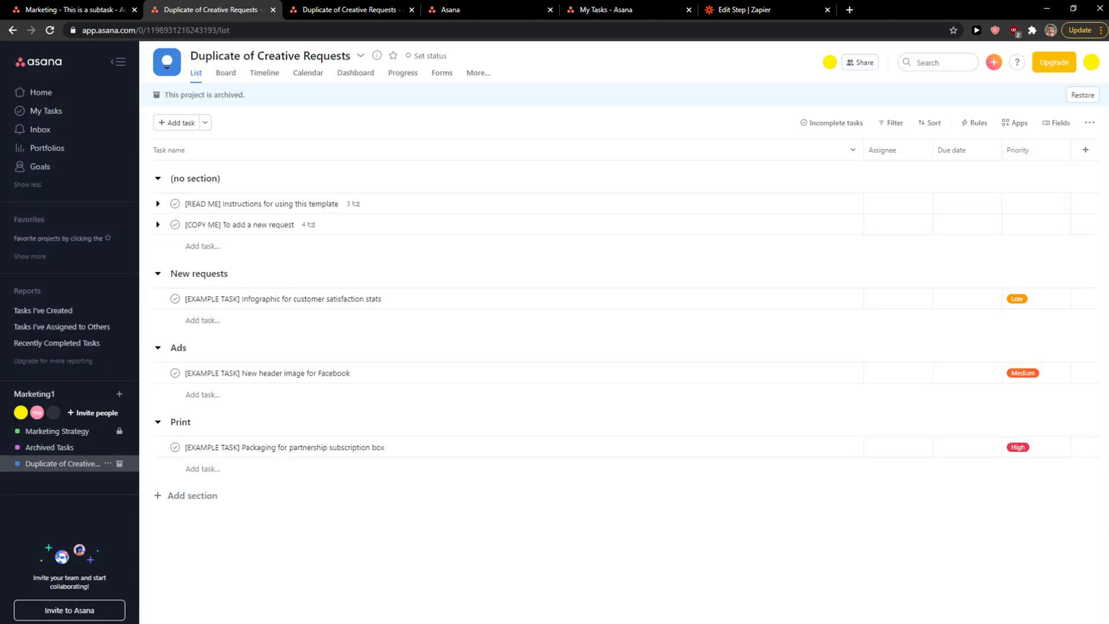
click(58, 431)
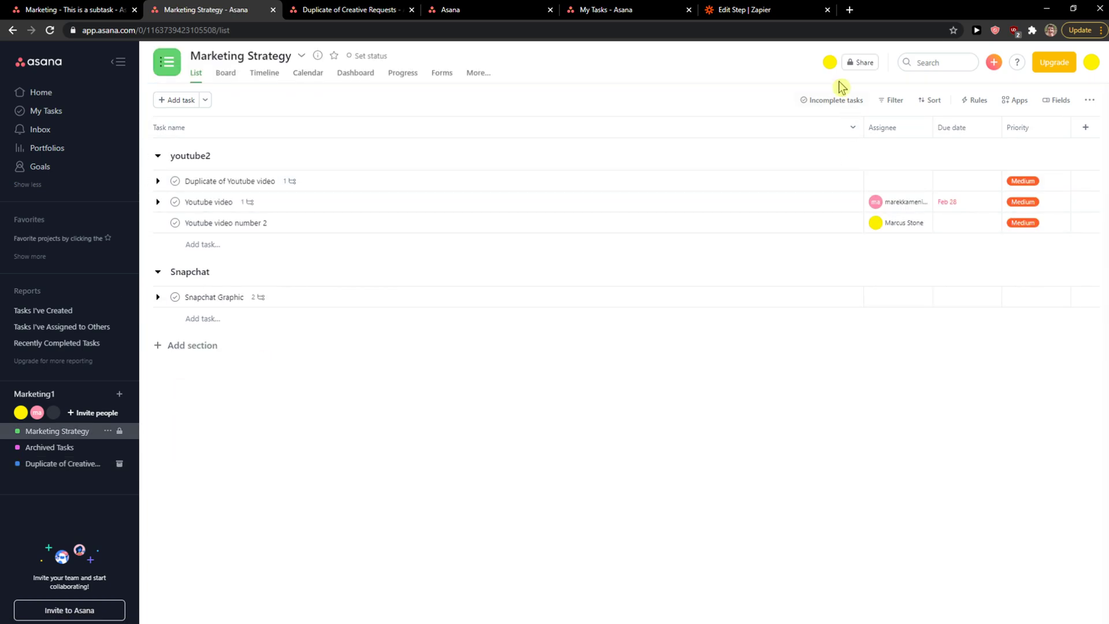
Review the task collaborators' permission options in sharing settings, closing without changes.
click(830, 62)
click(682, 225)
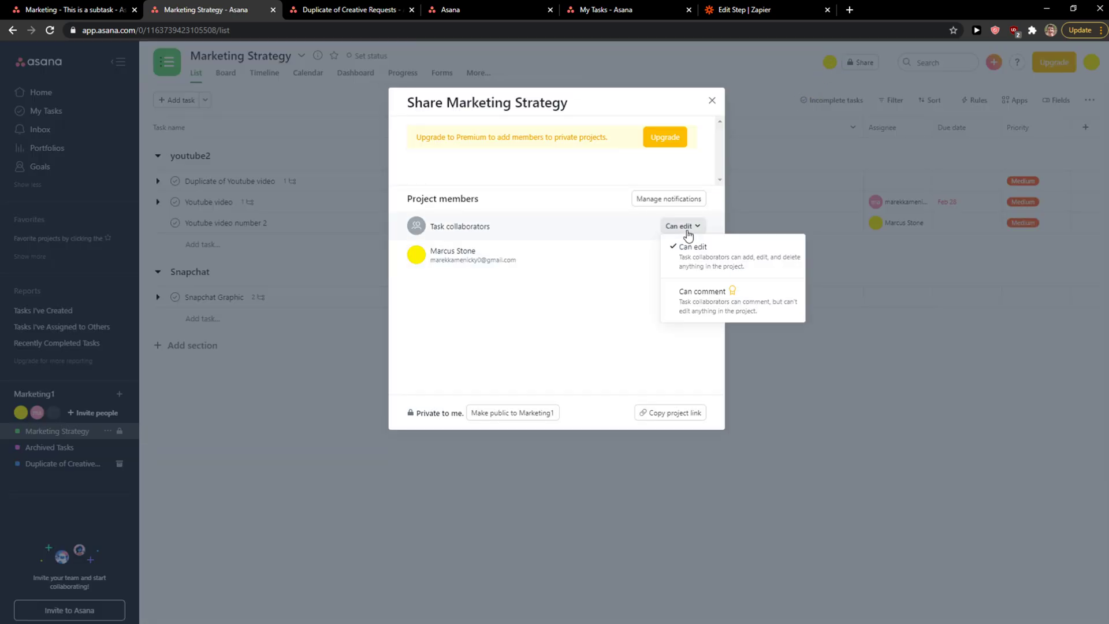
click(622, 275)
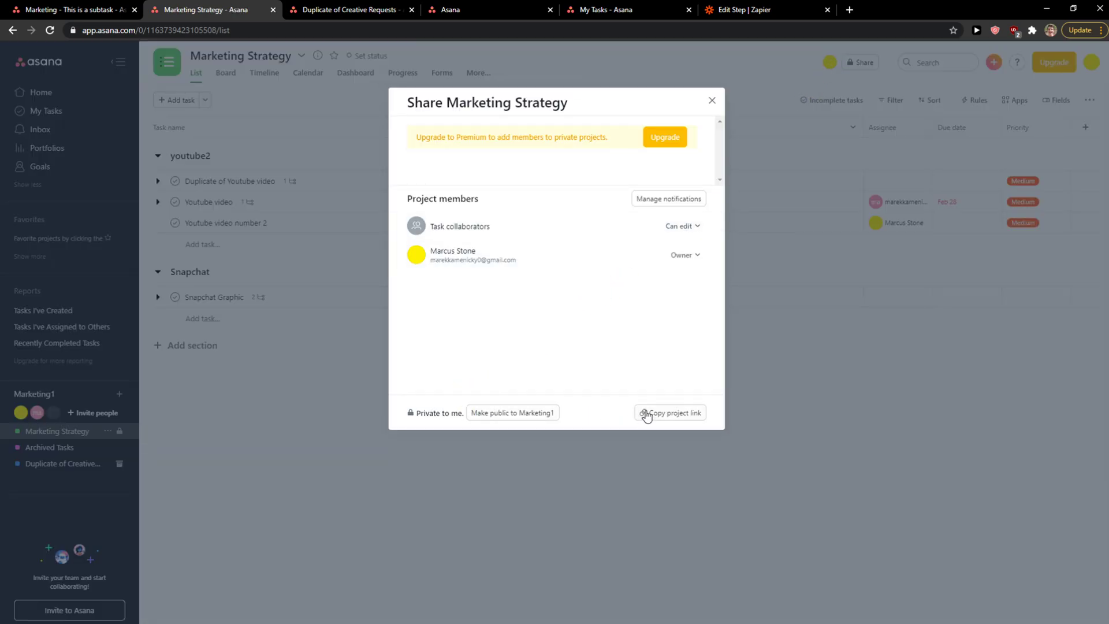
click(767, 330)
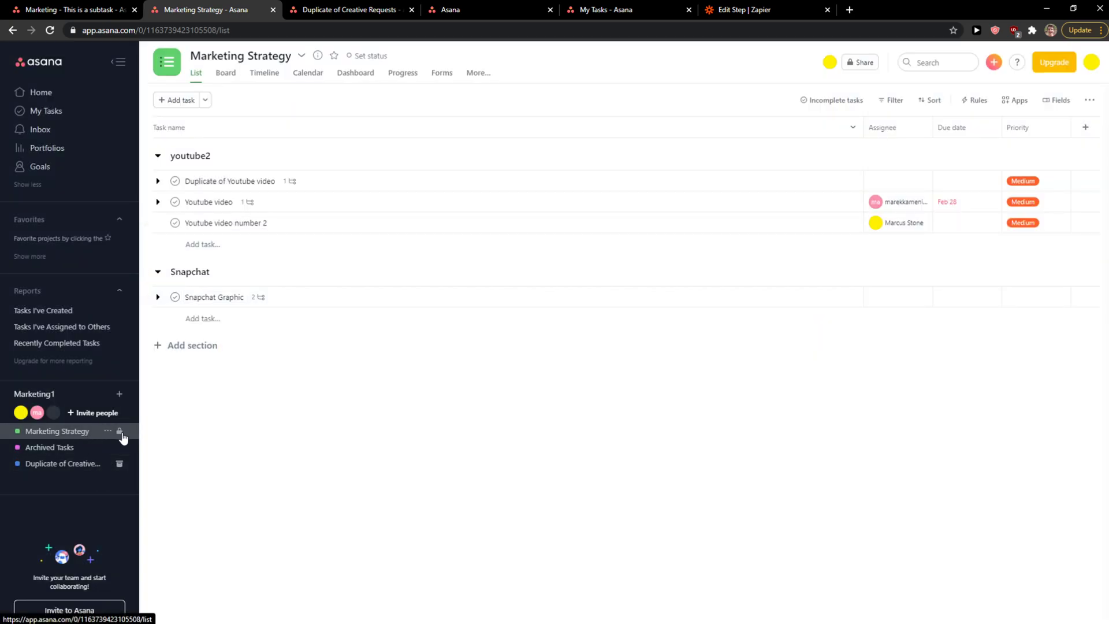
Set the project public to Marketing1 and invite the teammate's corrected email address.
click(827, 63)
click(511, 413)
text(da)
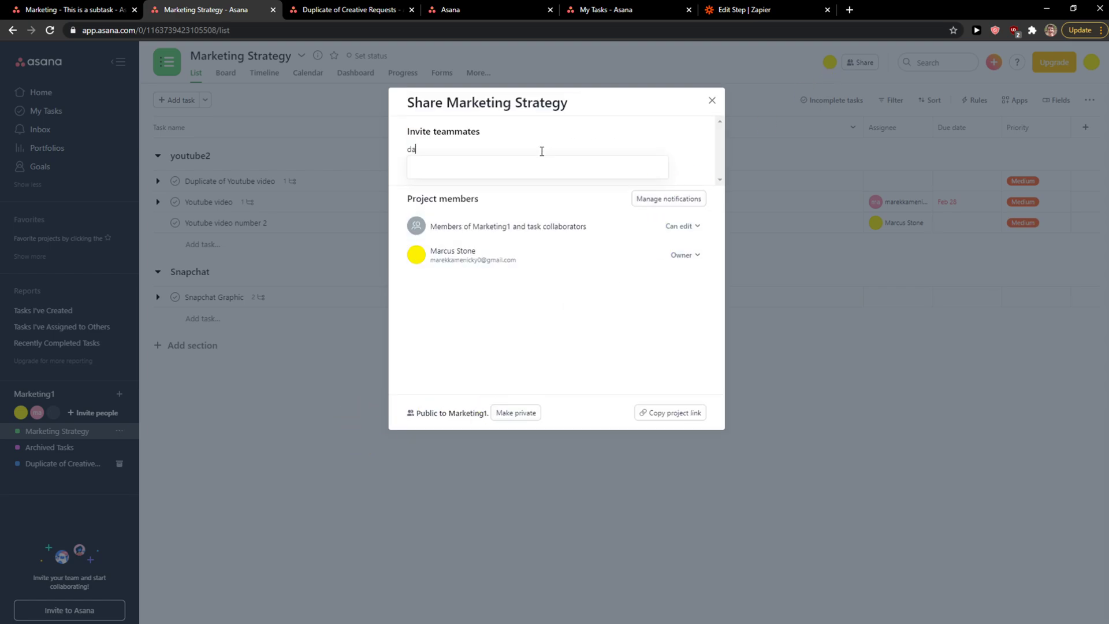
key(BackSpace)
key(BackSpace)
key(BackSpace)
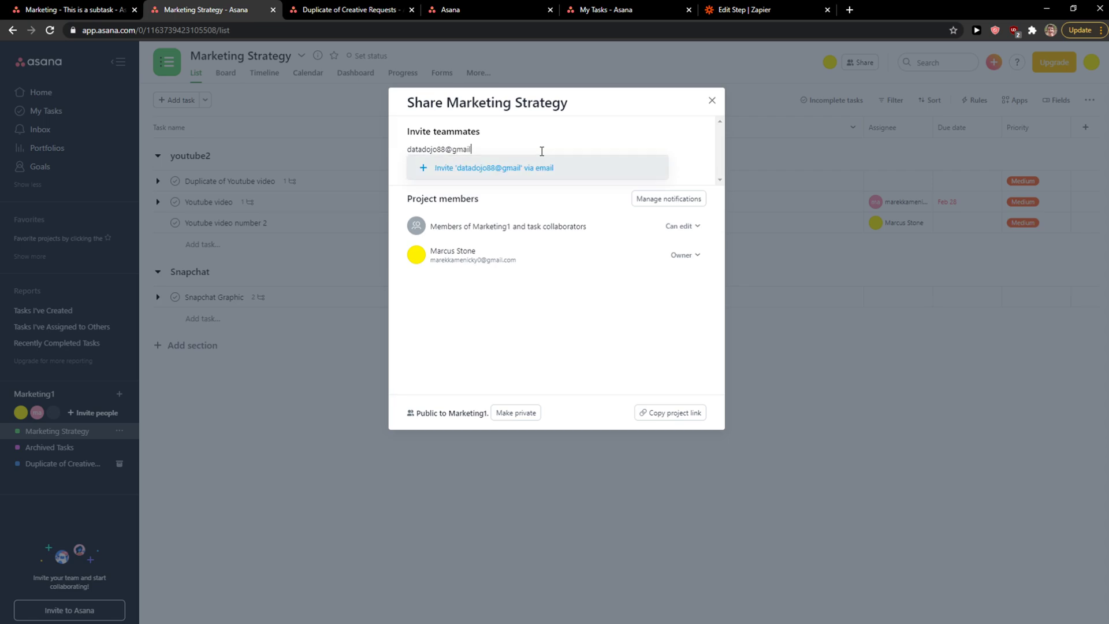
key(Return)
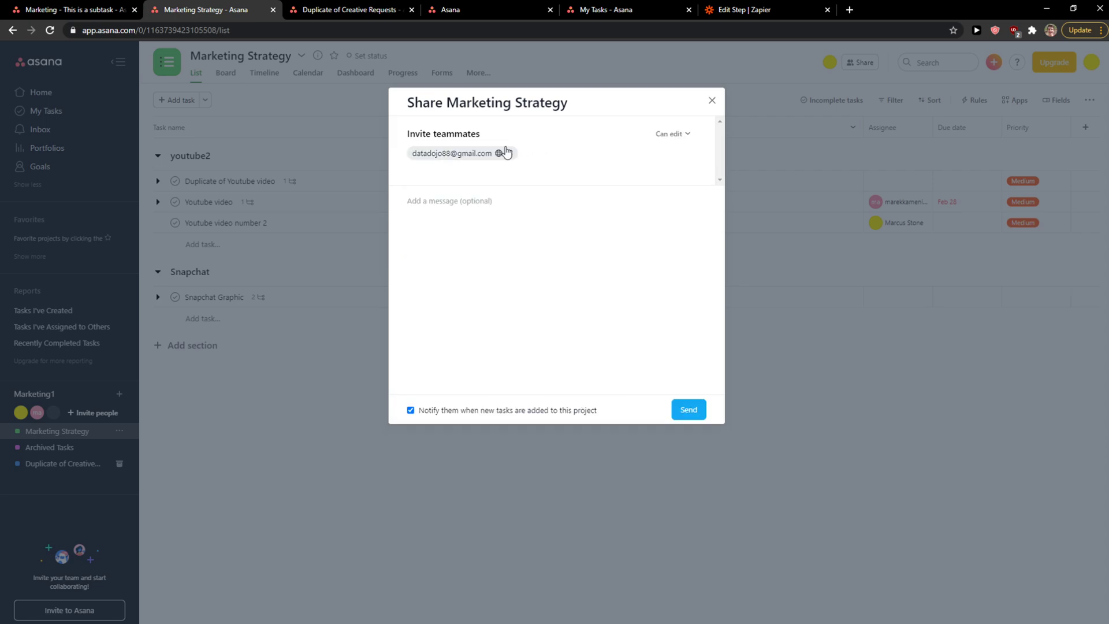
click(674, 407)
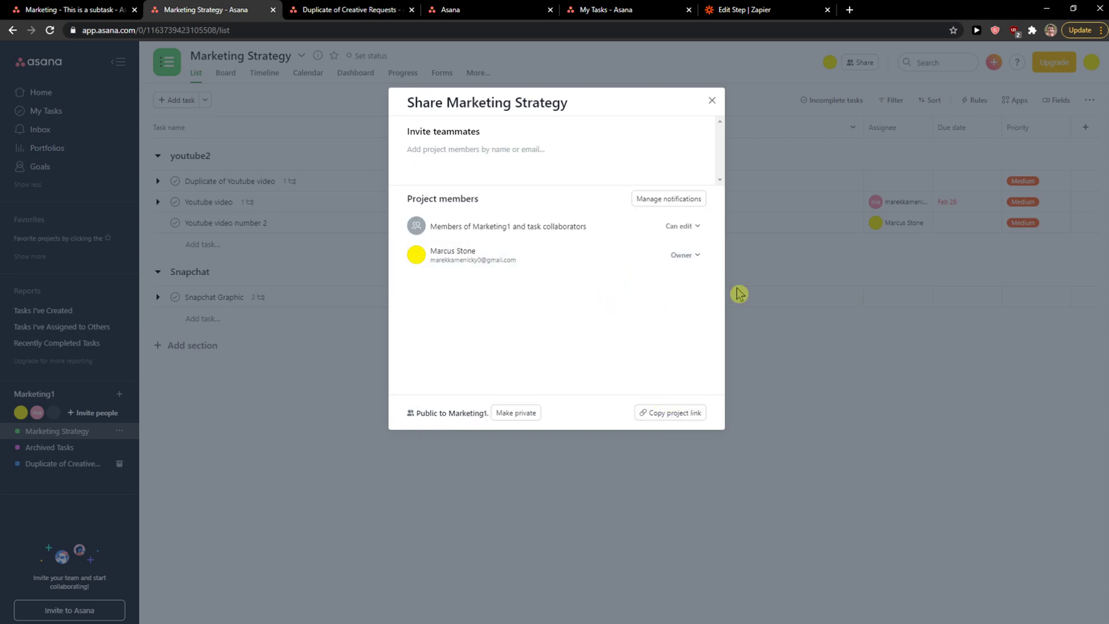
Reload the project and open the invited member's 'Can edit' role dropdown.
click(788, 292)
click(49, 30)
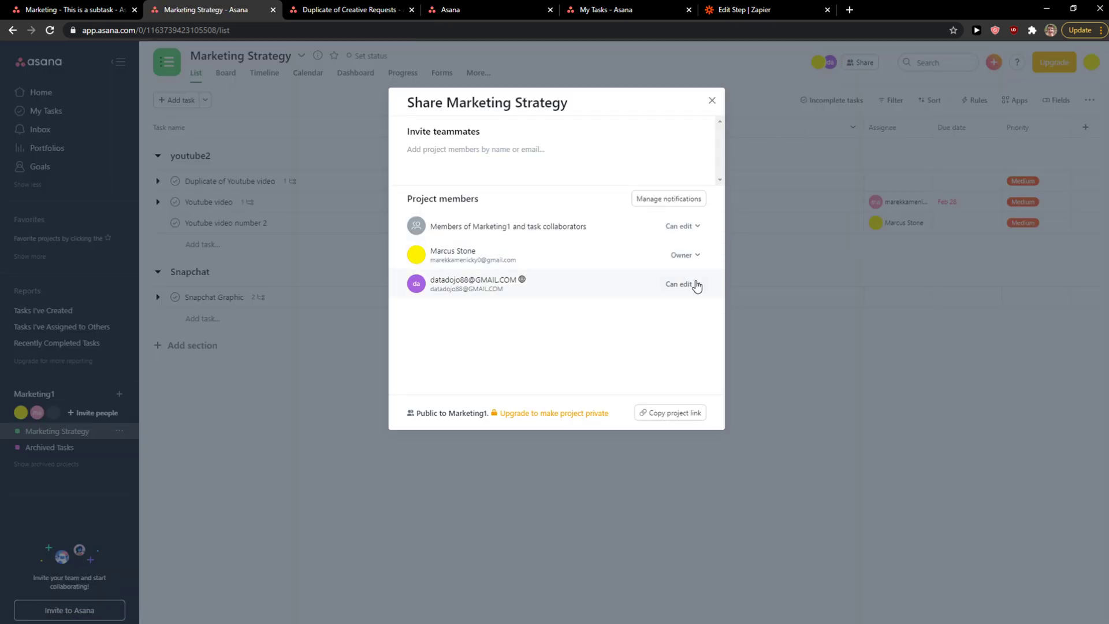
click(682, 283)
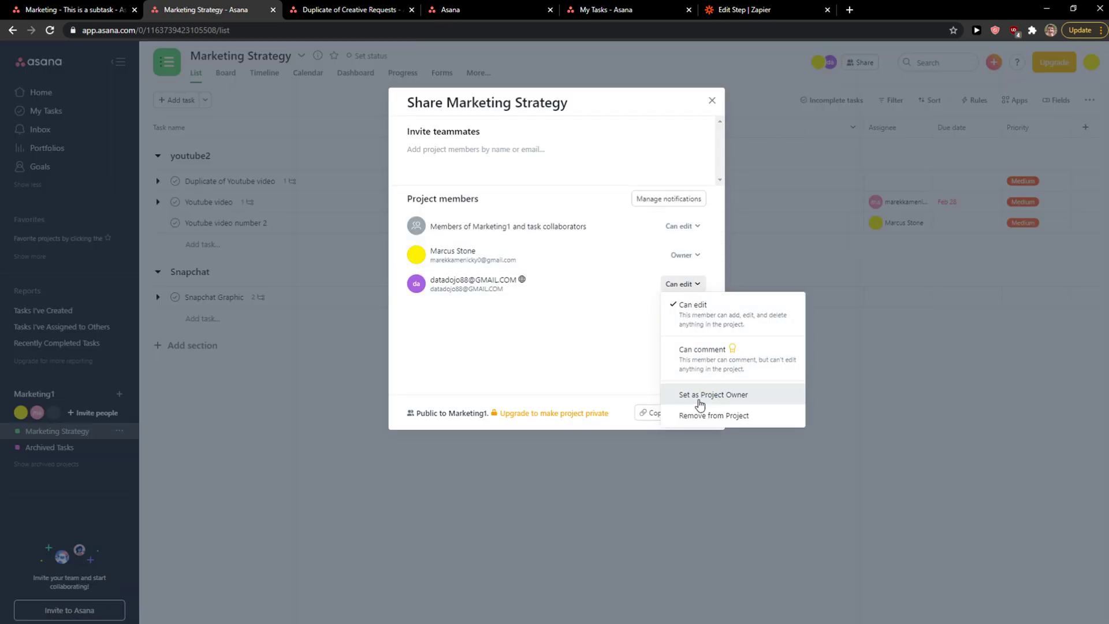